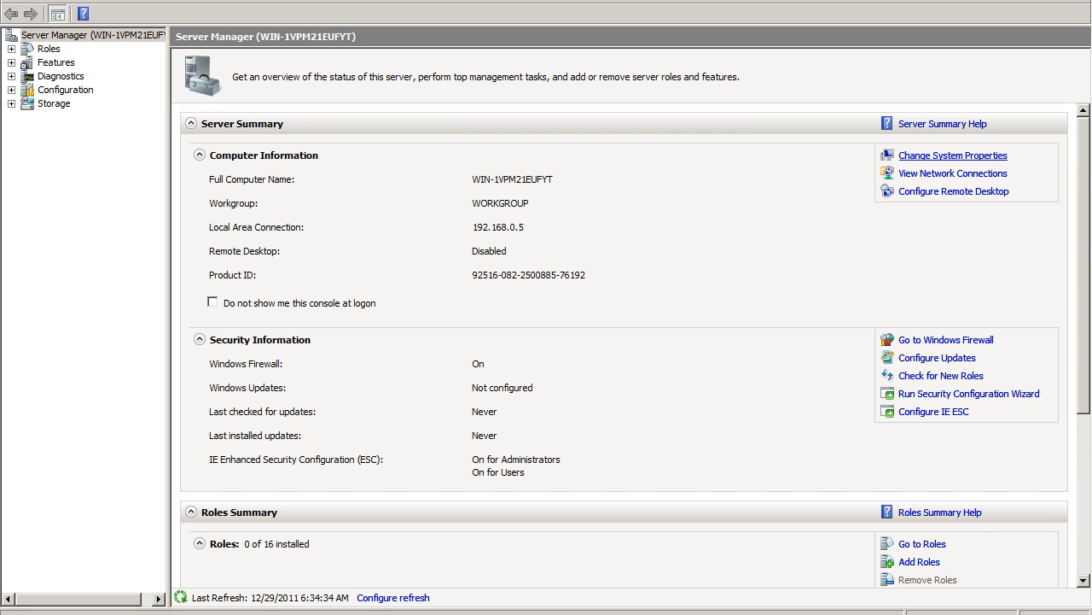
Open the system properties from the server summary and set the computer description to "Domain Controller".
left_click(952, 157)
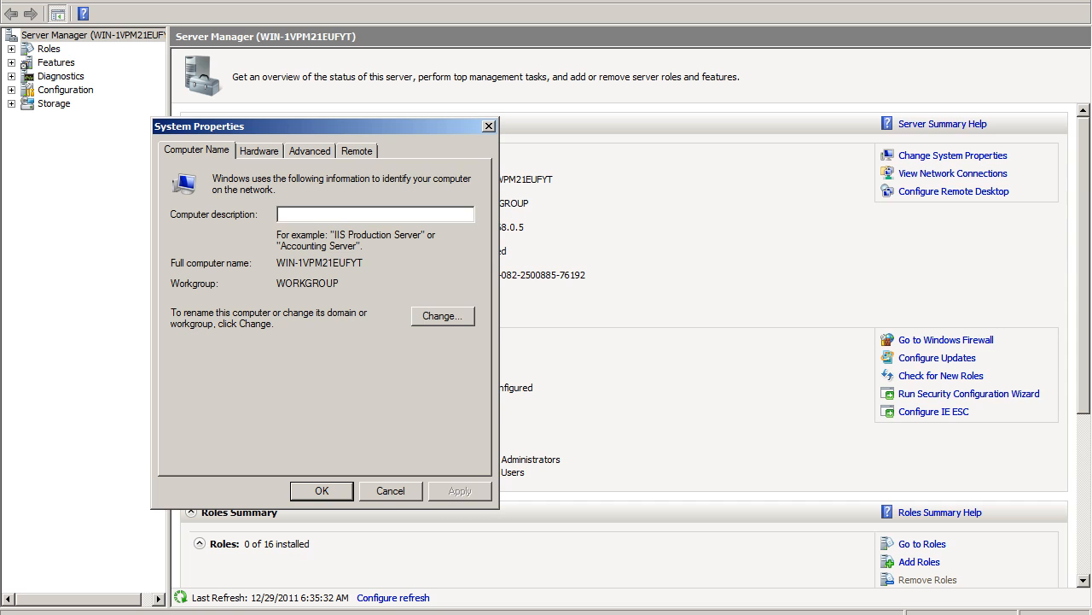
type("Domain Controller")
Rename the computer to Server08-DC1, leaving it a member of the workgroup WORKGROUP.
left_click(442, 316)
left_click(256, 243)
key("BackSpace")
key("BackSpace")
key("BackSpace")
key("BackSpace")
key("BackSpace")
key("BackSpace")
key("BackSpace")
key("BackSpace")
key("BackSpace")
key("BackSpace")
key("BackSpace")
key("BackSpace")
key("BackSpace")
key("BackSpace")
key("BackSpace")
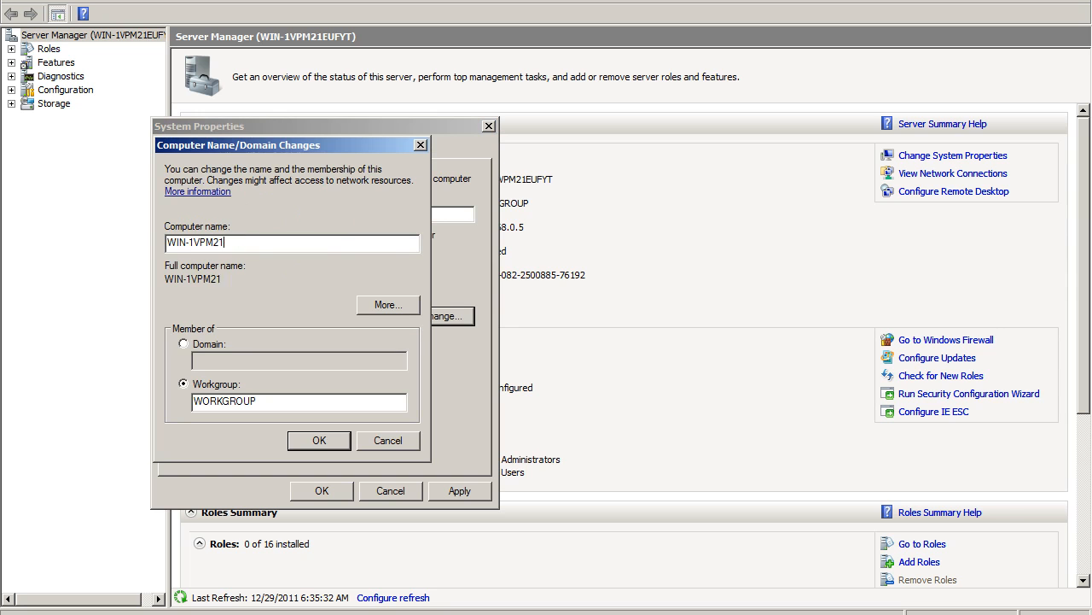
type("Serer")
key("BackSpace")
key("BackSpace")
type("rve")
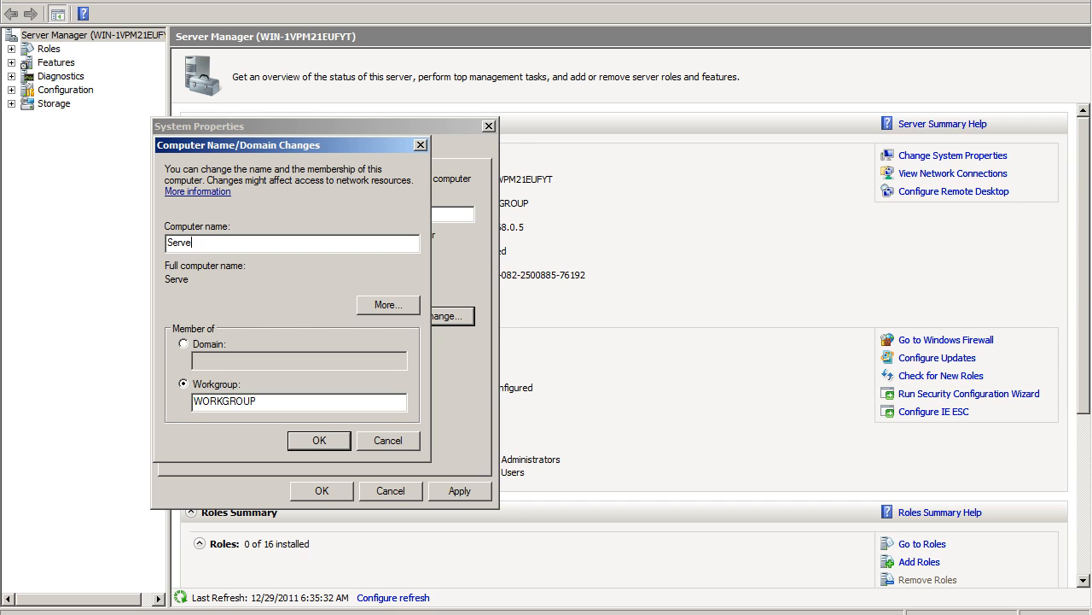
type("r08-DC1")
key("Return")
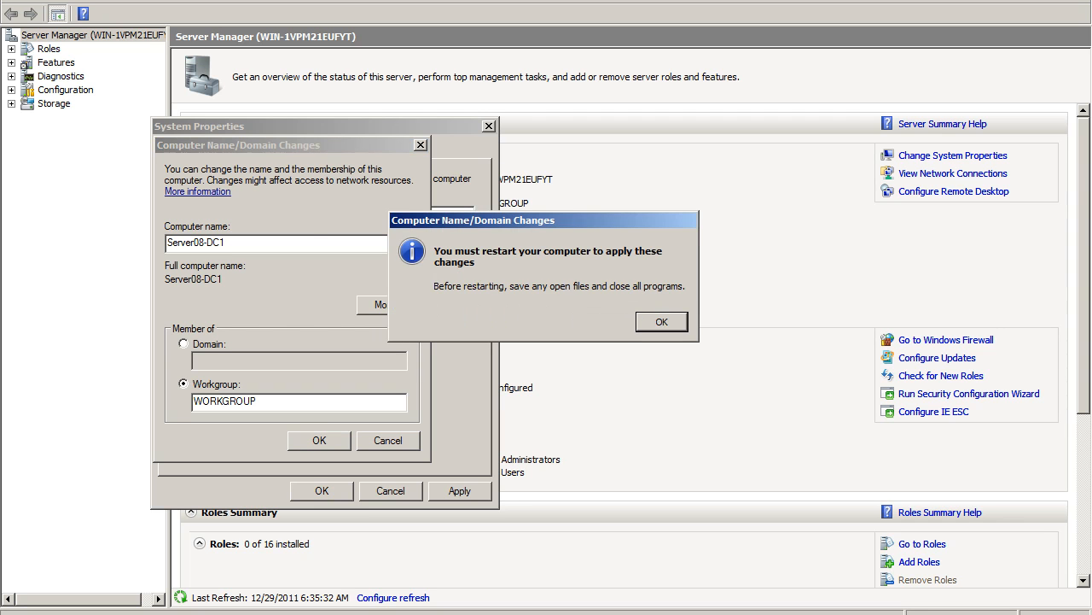
Acknowledge the restart notice, close the system properties and restart the server immediately.
key("Return")
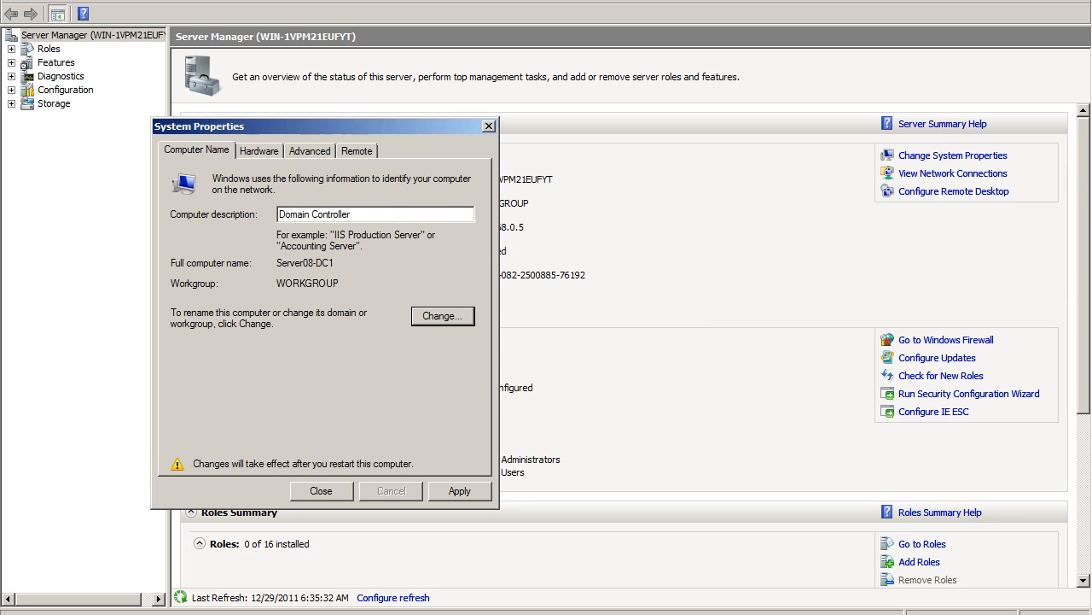
key("Return")
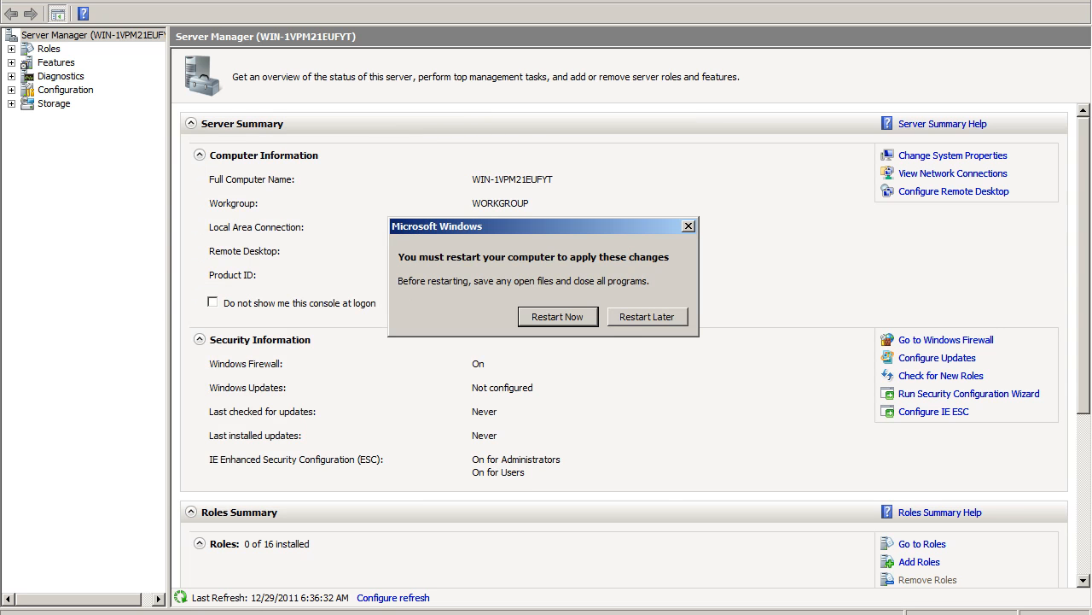
key("Return")
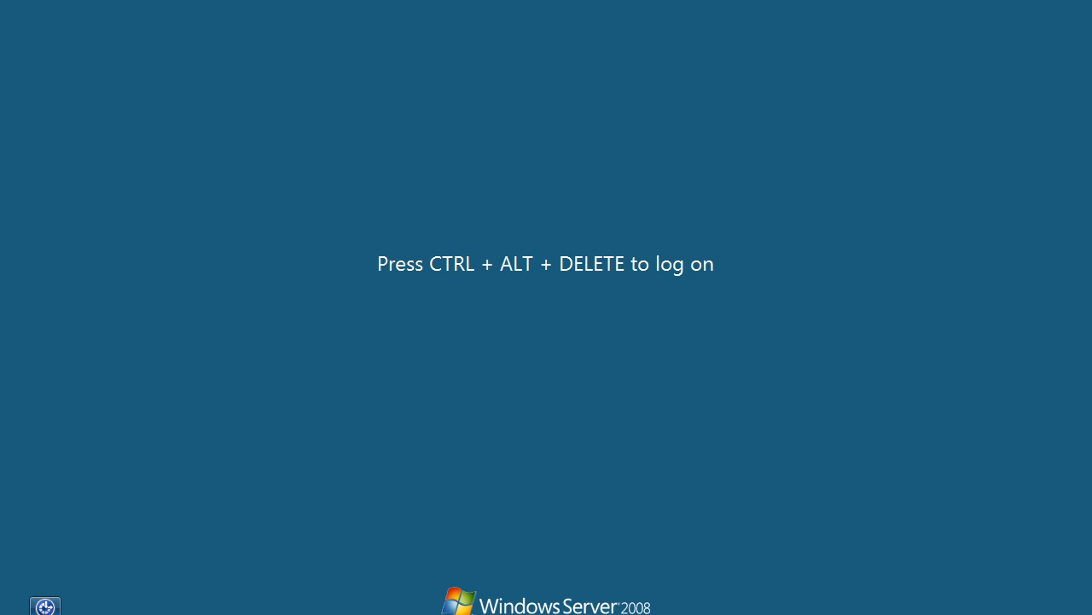
Send Ctrl-Alt-Del to the virtual machine and log on as Administrator with the account password.
left_click(389, 614)
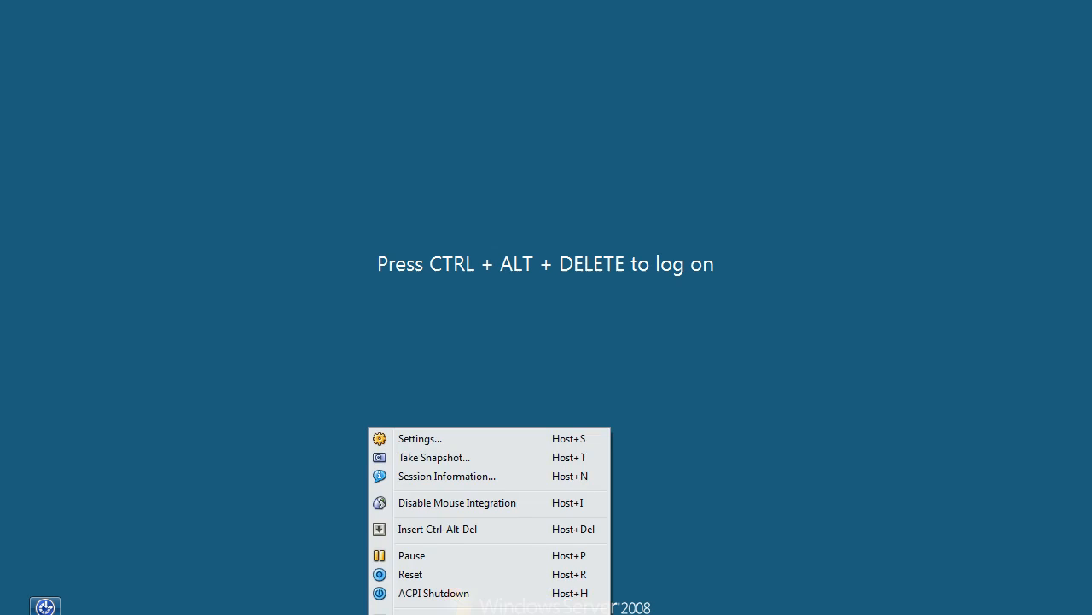
left_click(444, 529)
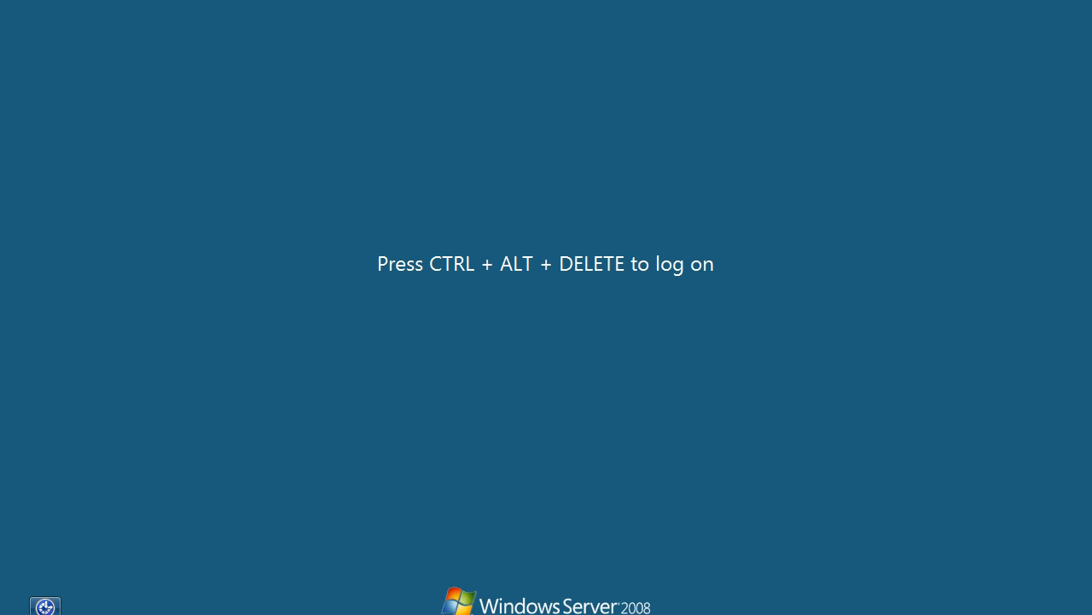
type("***")
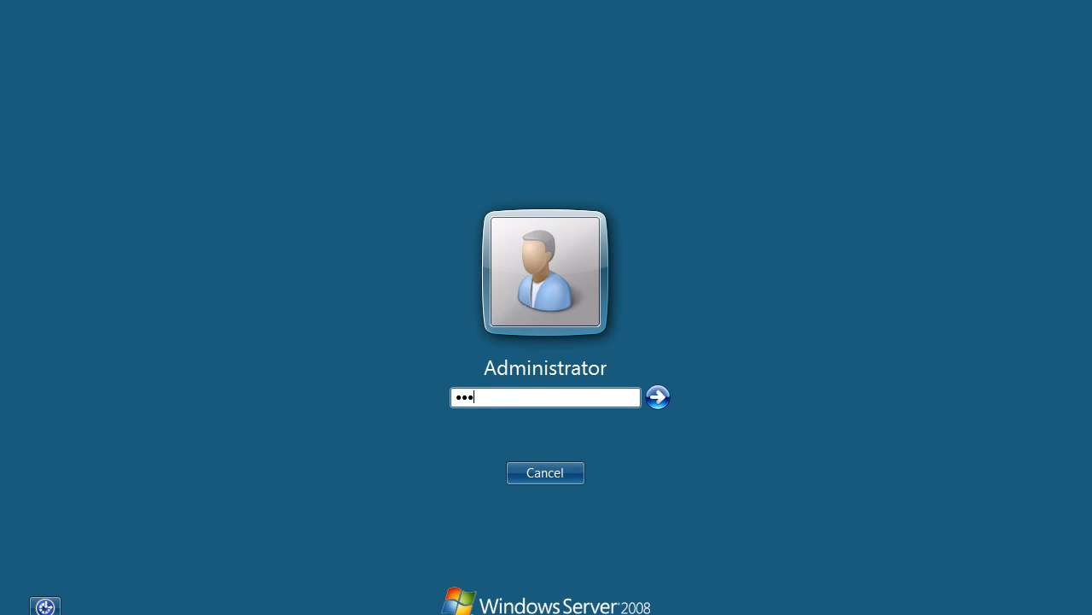
type("*************")
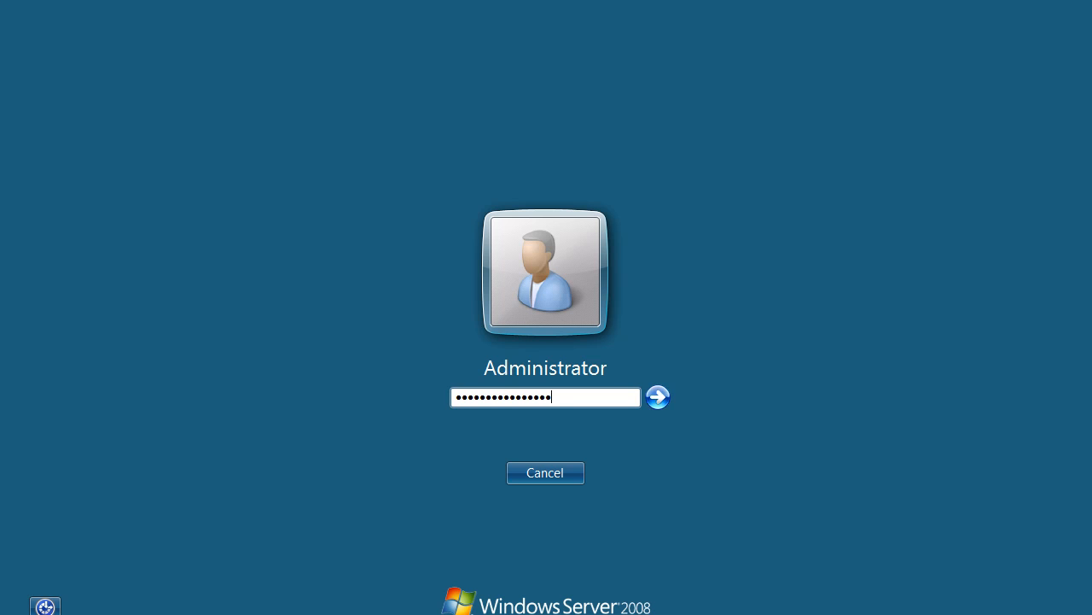
key("Return")
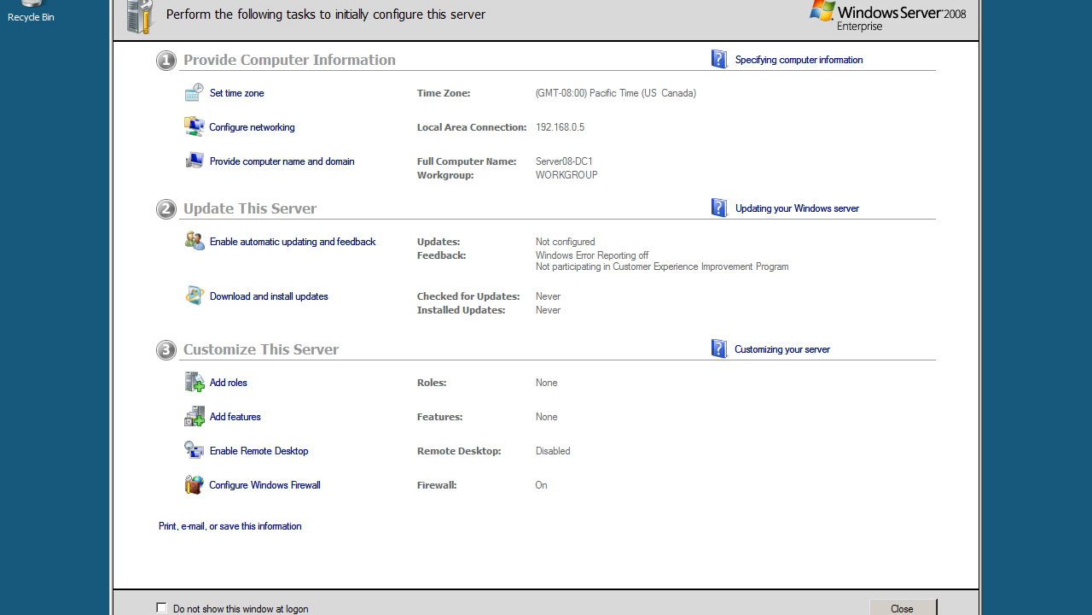
Close the initial server configuration window and start the Add Roles Wizard from a maximized Server Manager, continuing to the server role selection.
key("alt+F4")
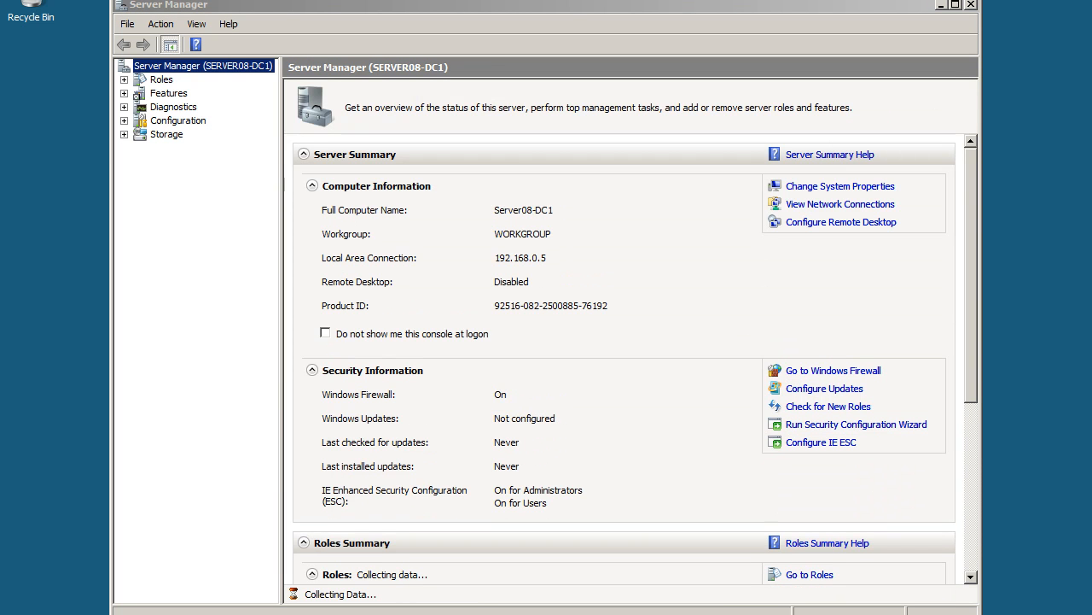
left_click(956, 5)
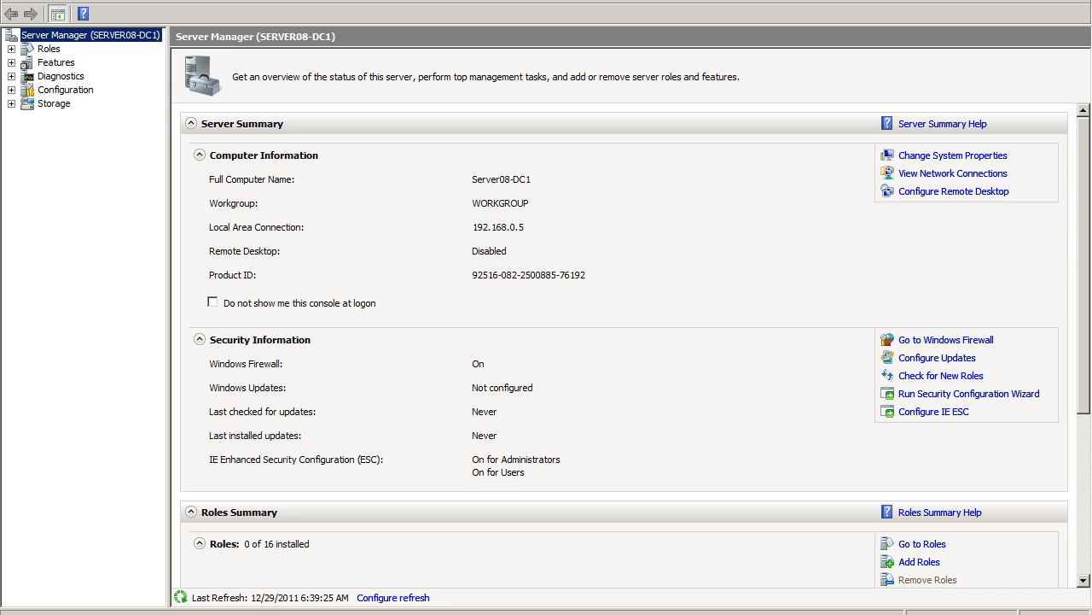
scroll(623, 341, "down", 2)
scroll(623, 342, "down", 4)
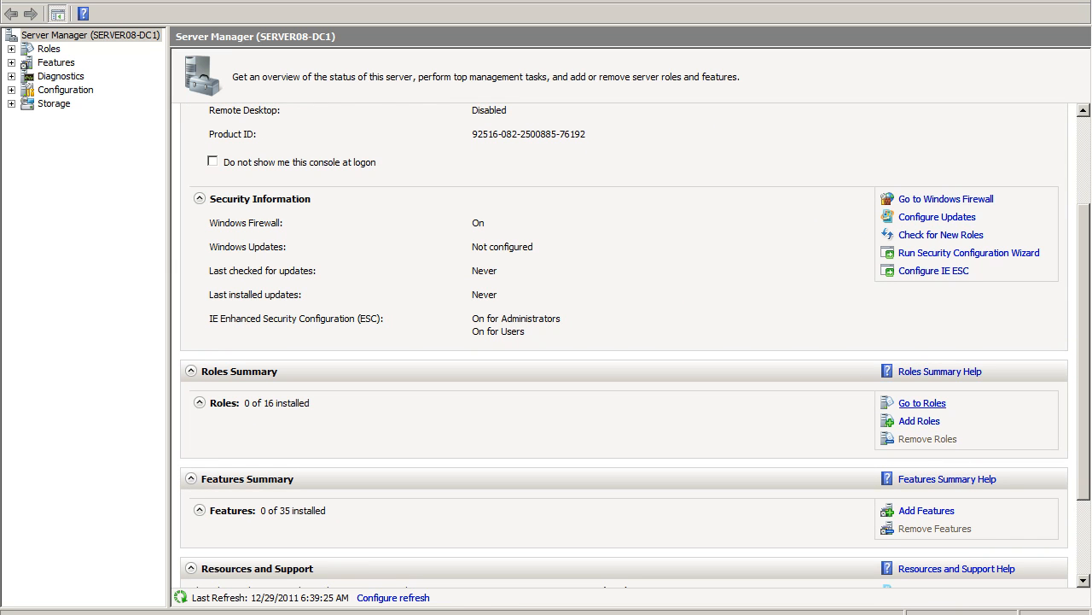
left_click(919, 420)
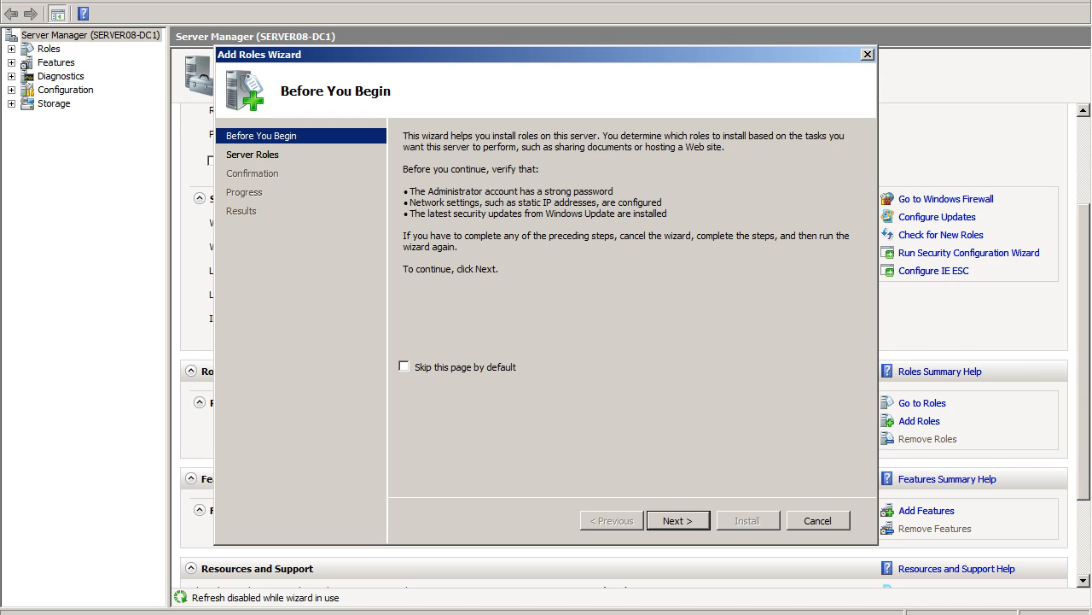
key("Return")
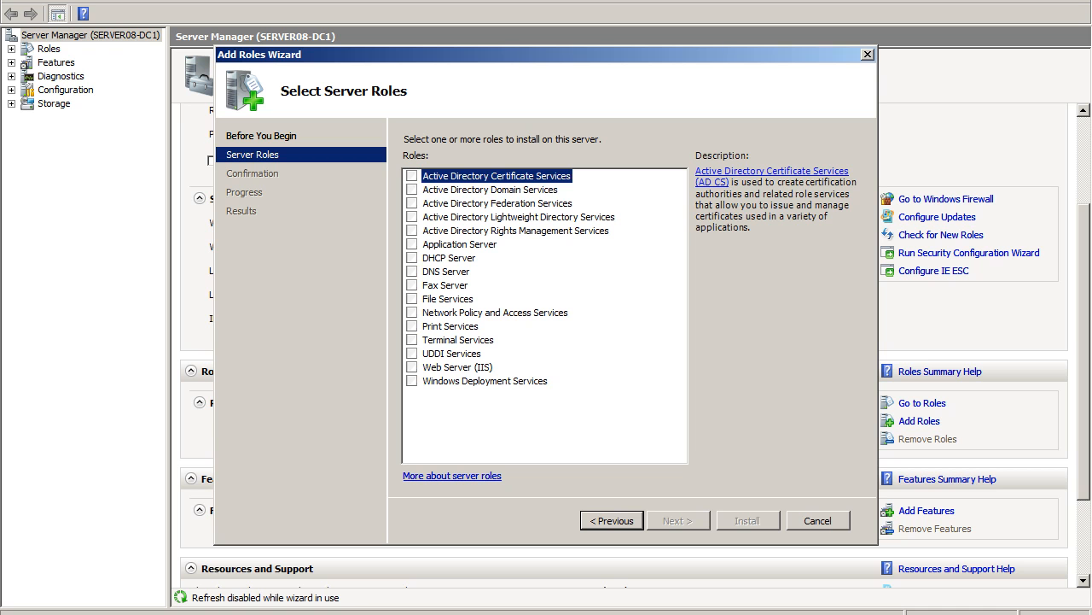
Select the Active Directory Domain Services role and install it on the server.
left_click(412, 189)
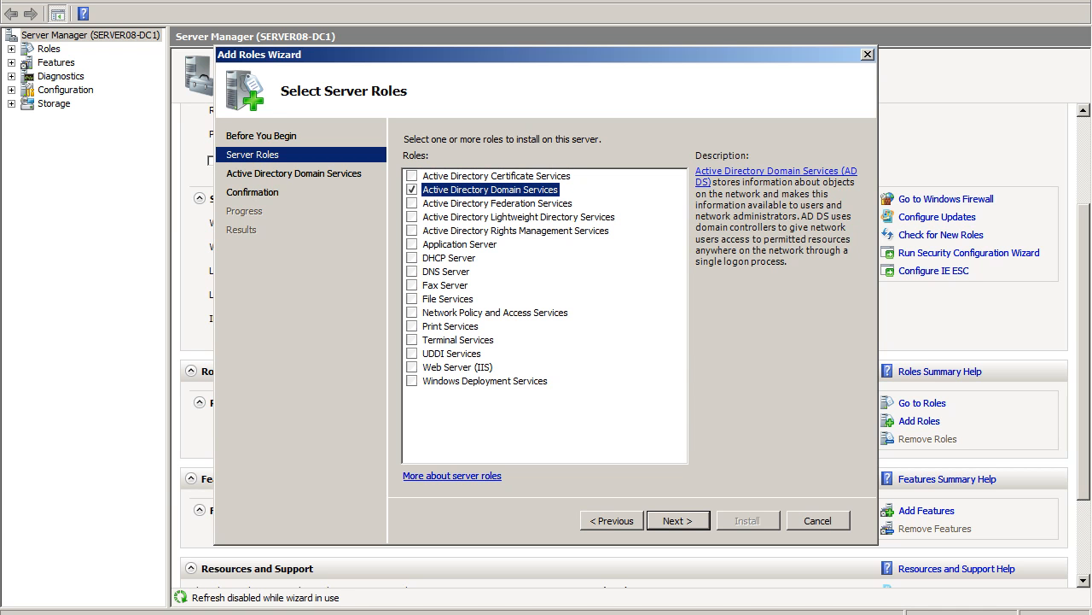
key("Return")
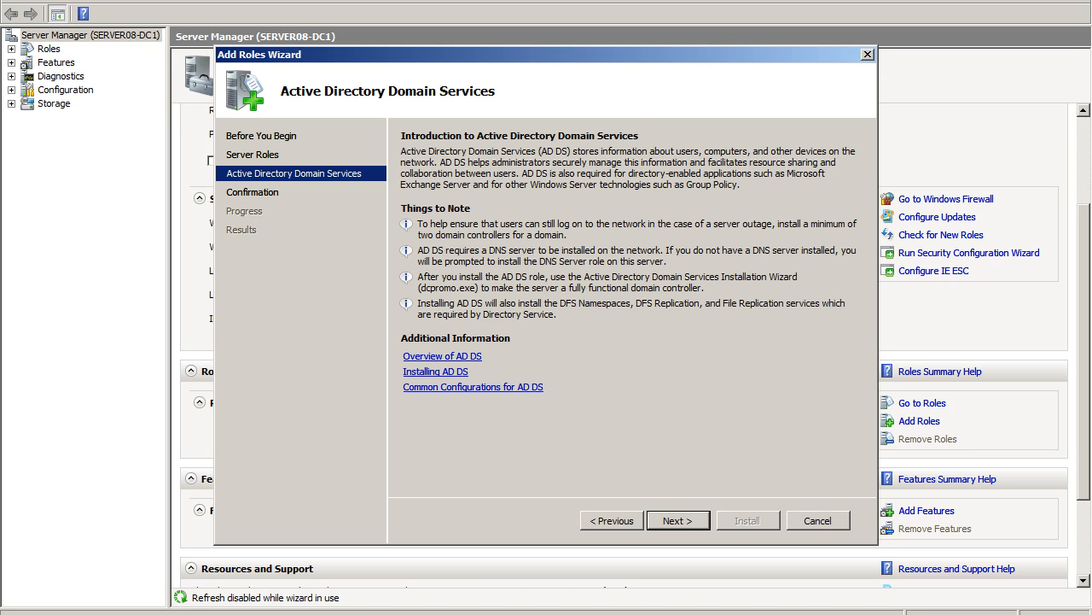
key("Return")
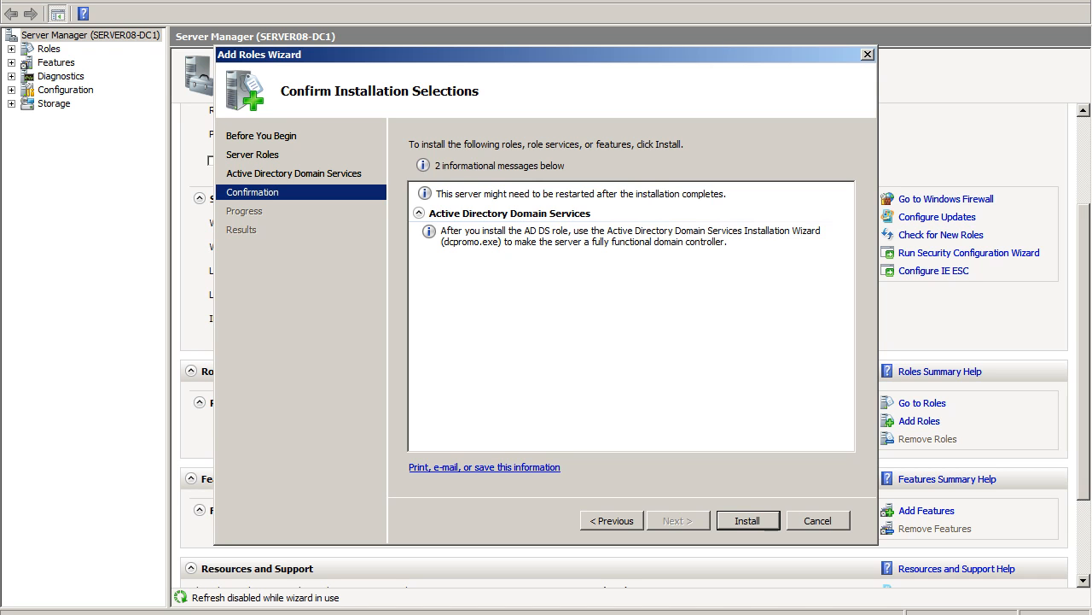
left_click(748, 520)
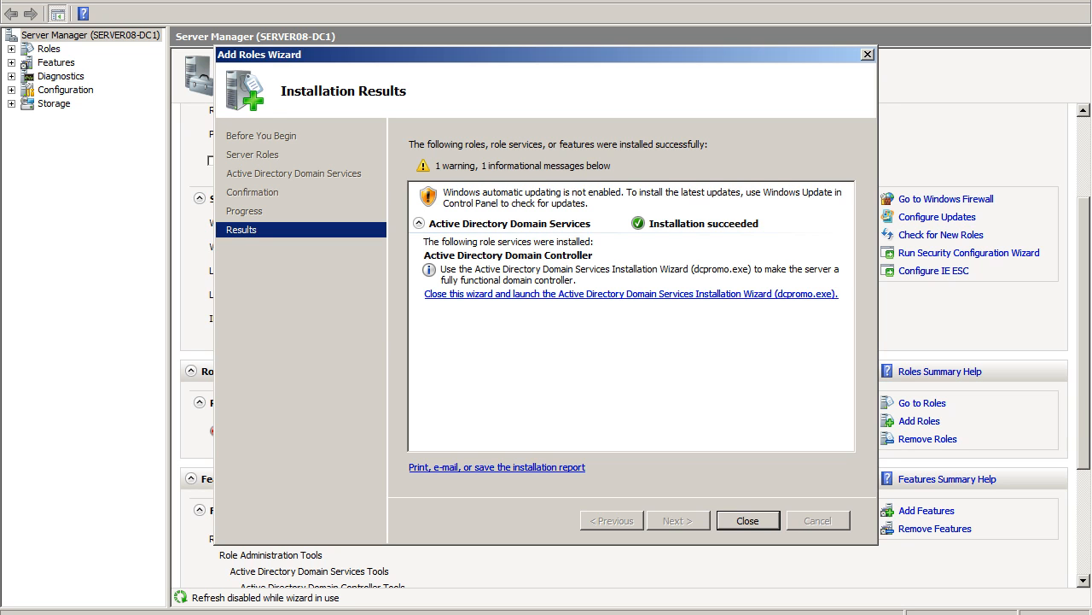
Launch the Active Directory Domain Services Installation Wizard (dcpromo.exe) in advanced mode and choose to create a new domain in a new forest.
left_click(631, 293)
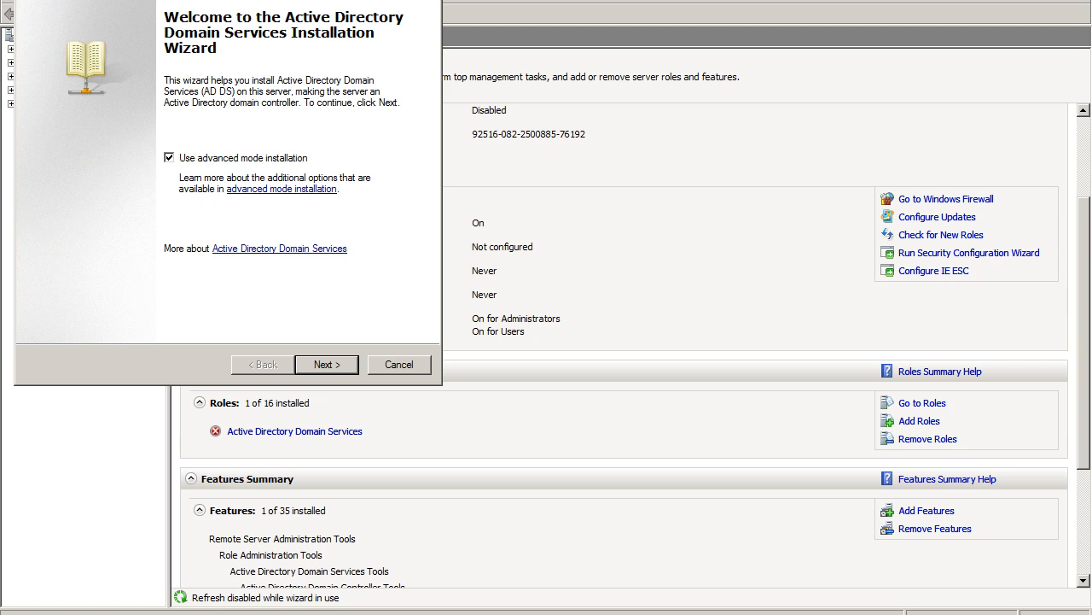
key("Return")
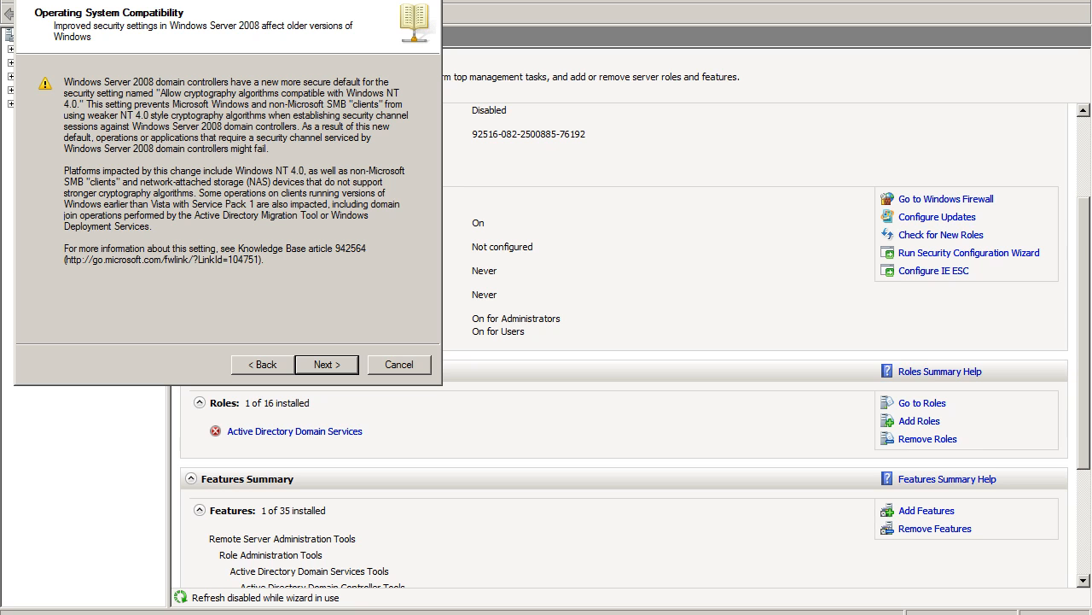
key("Return")
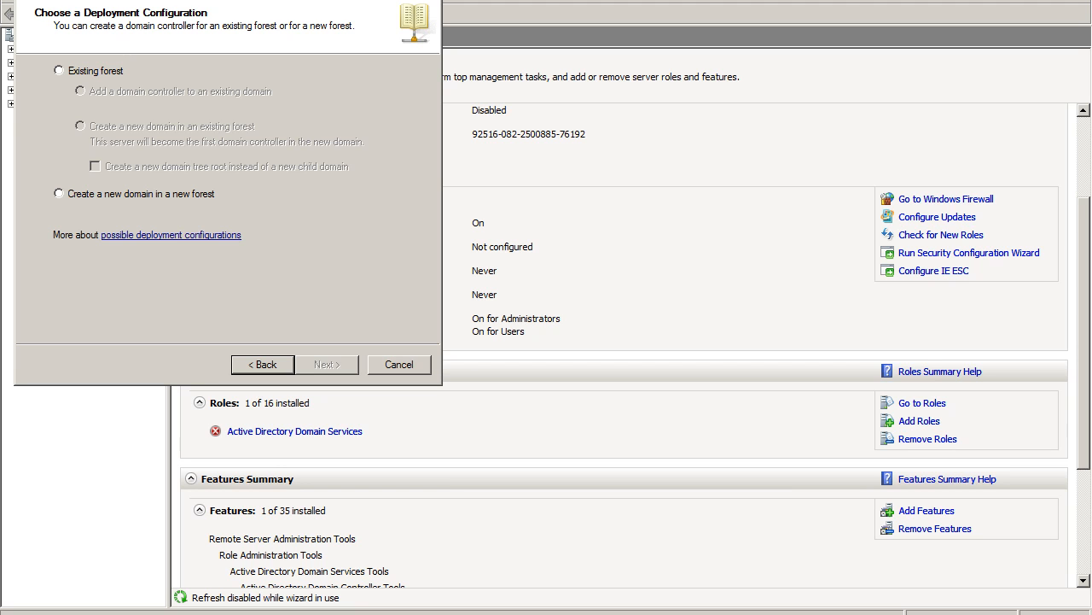
left_click(59, 194)
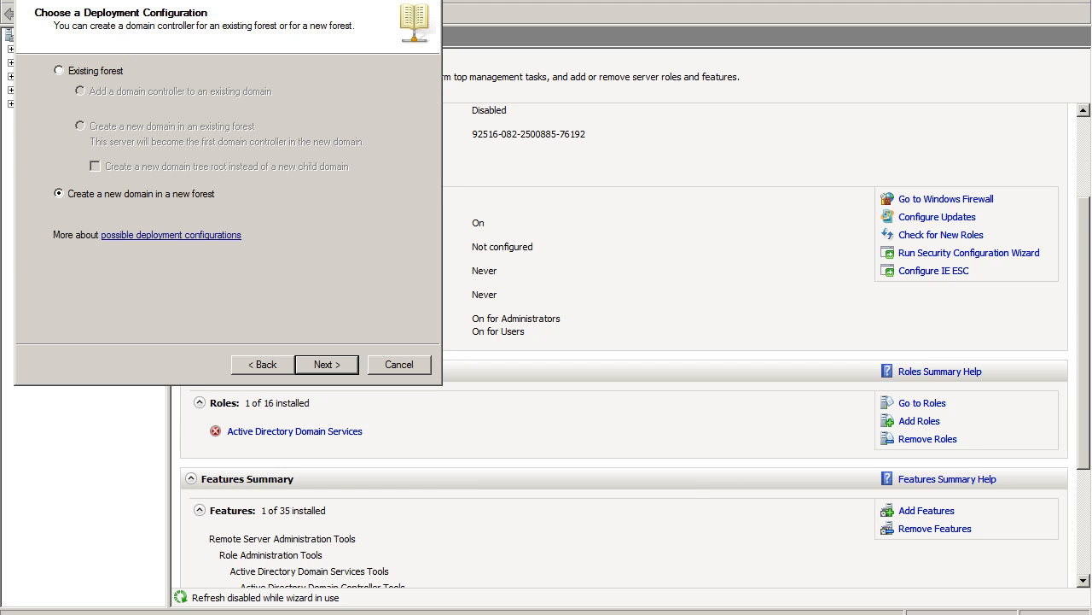
key("Return")
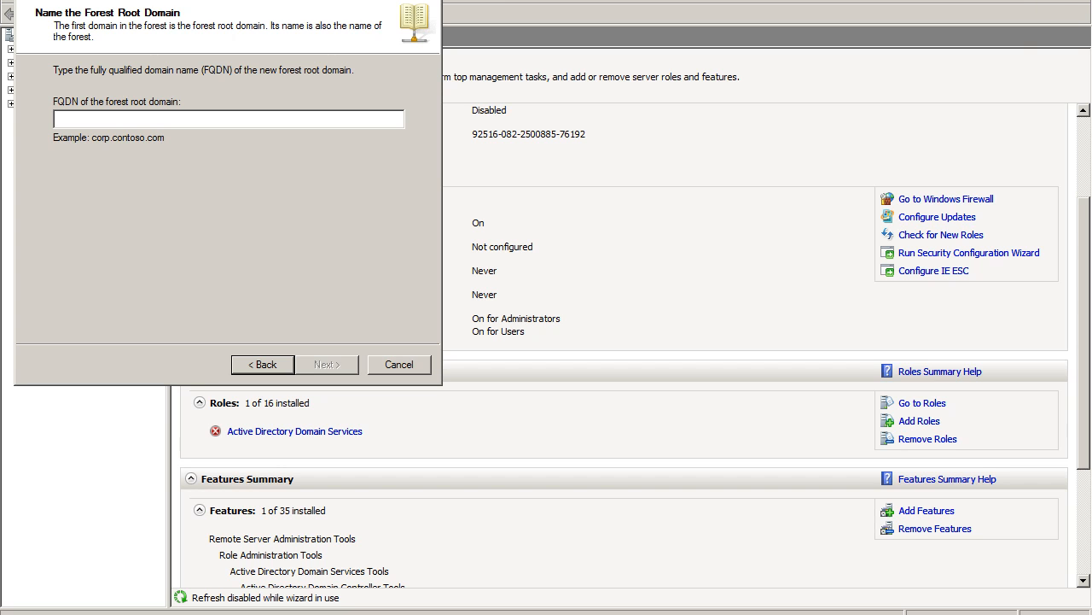
Name the forest root domain Walker.com and accept WALKER as the domain NetBIOS name.
type("Wa")
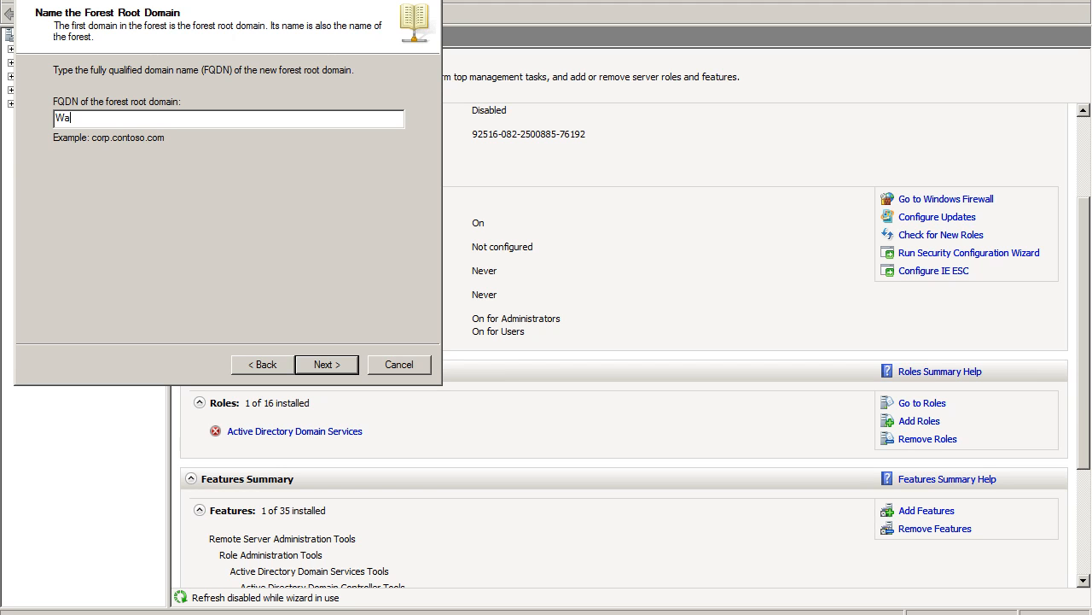
type("lker.com")
key("Return")
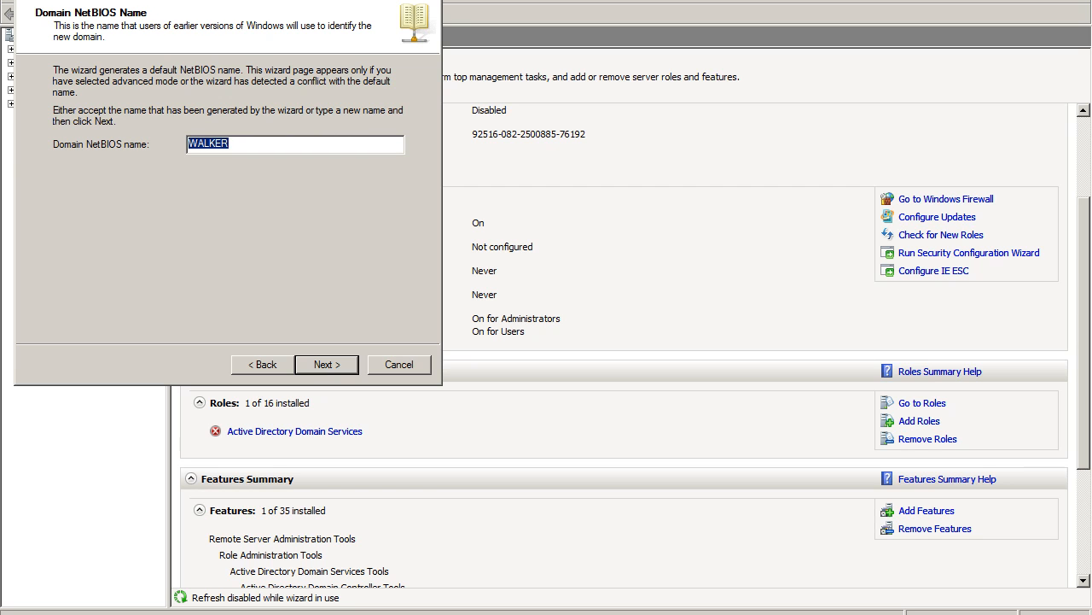
key("Return")
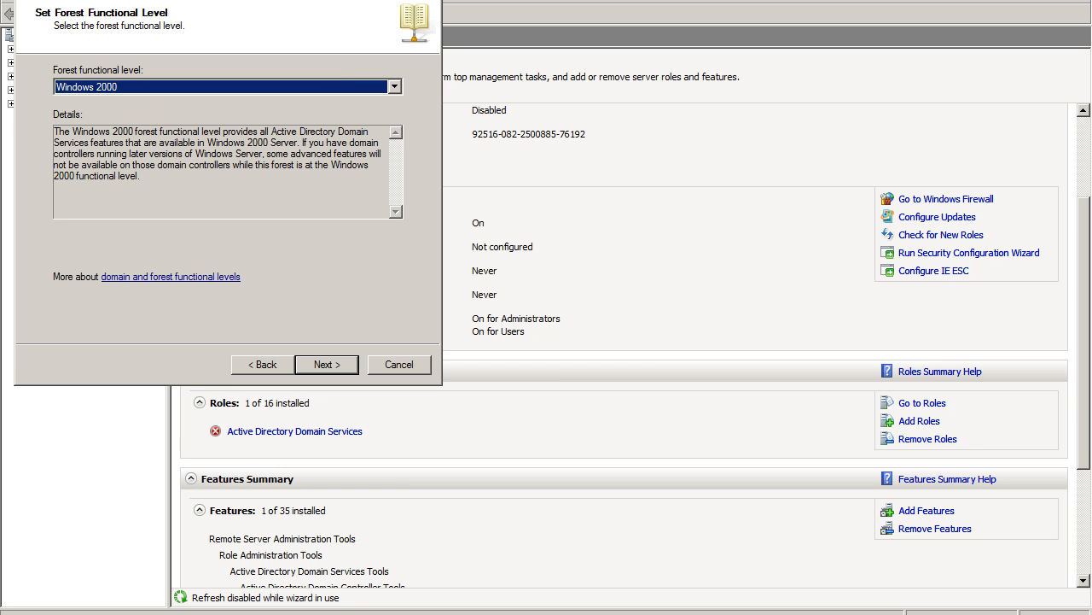
Examine the available forest functional level options, then leave the list without choosing a different level.
key("alt+Down")
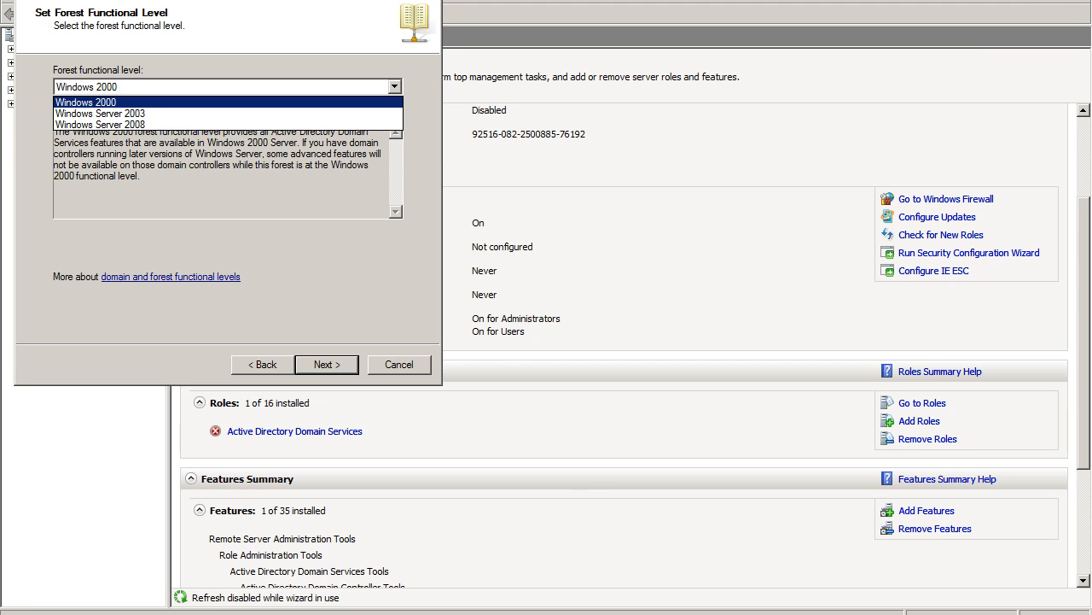
key("Down")
key("Up")
key("Down")
key("Down")
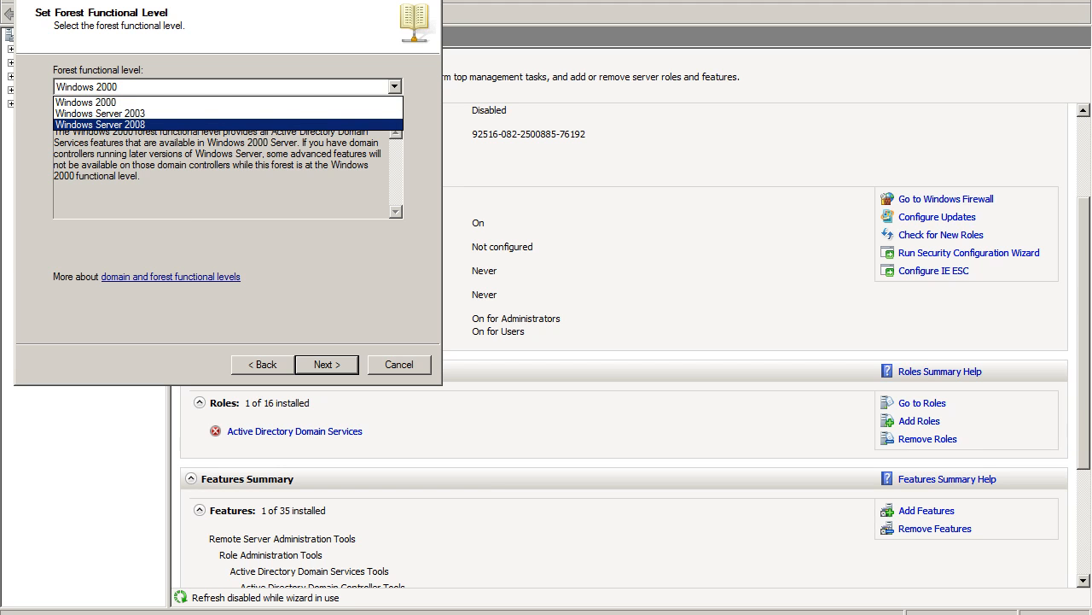
key("Up")
key("Up")
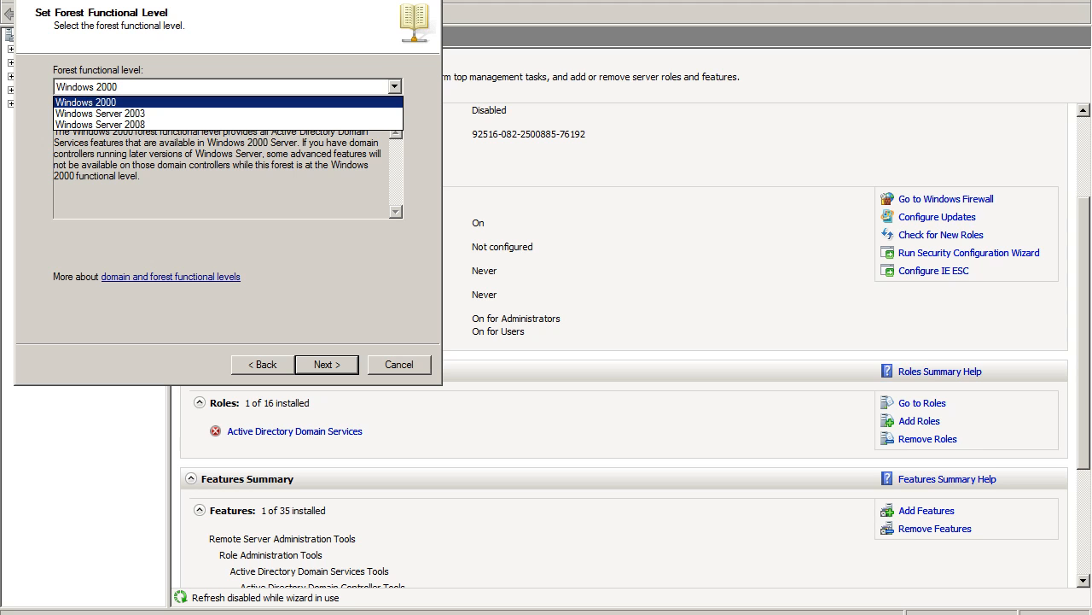
key("Down")
key("Down")
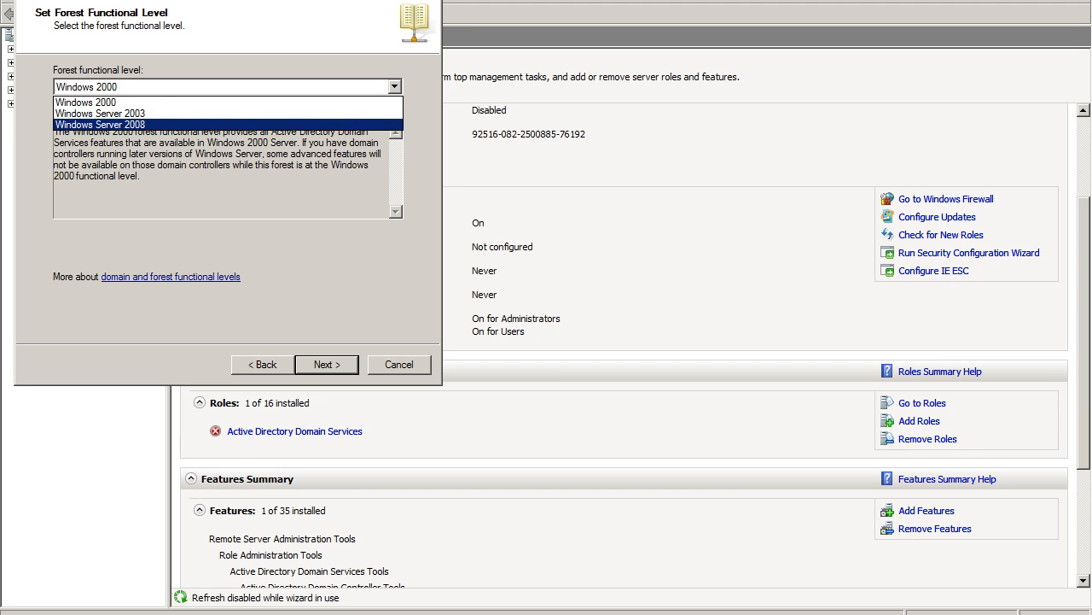
key("Up")
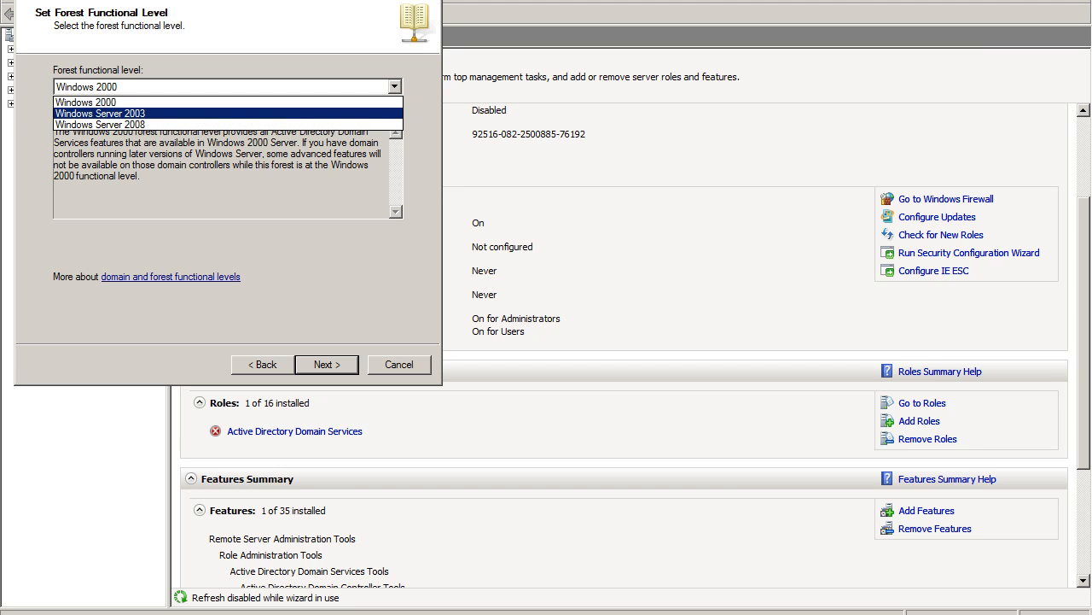
key("Up")
key("Down")
key("Down")
key("Escape")
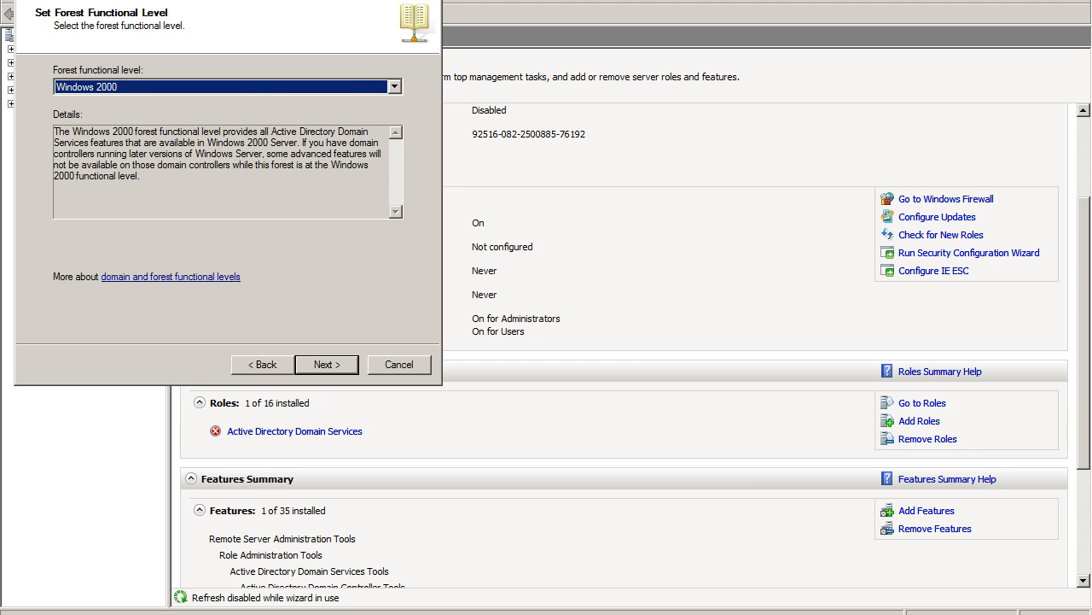
Set the forest functional level to Windows Server 2008 and continue to the additional domain controller options.
key("alt+Down")
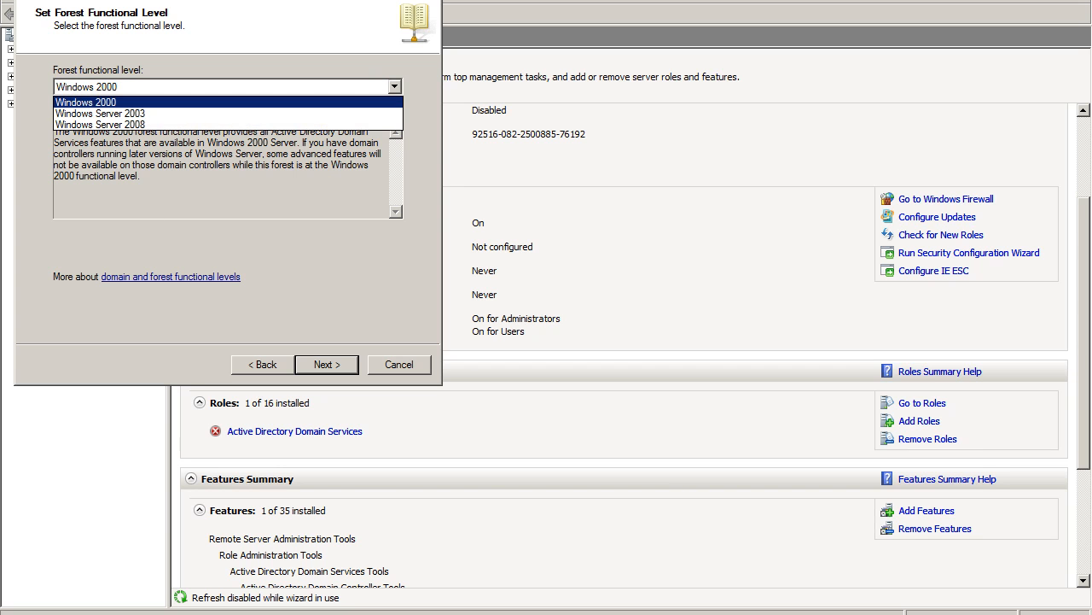
key("Down")
key("Down")
key("Up")
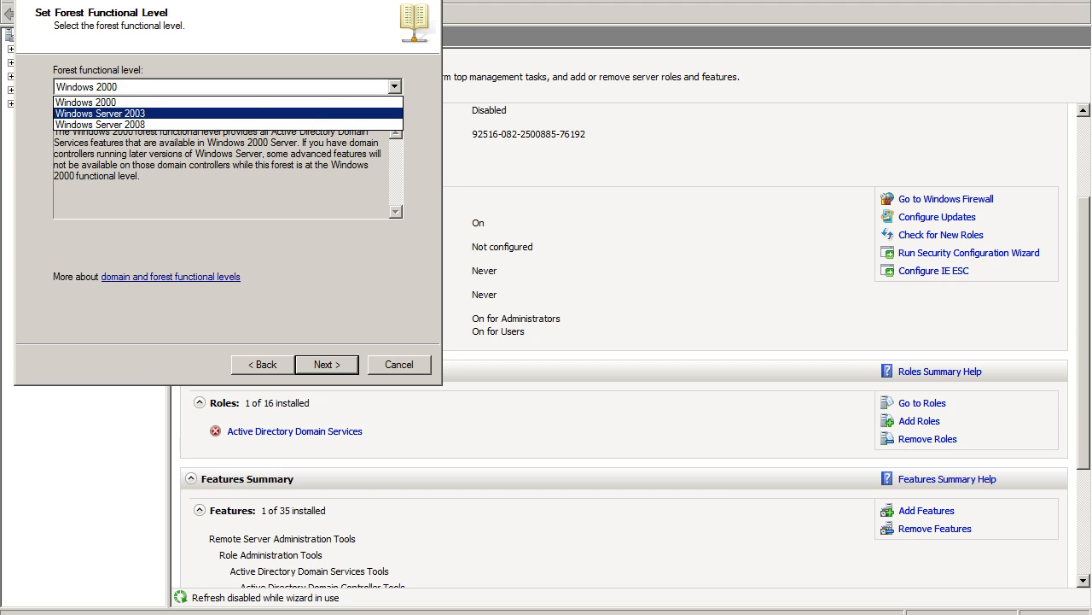
key("Down")
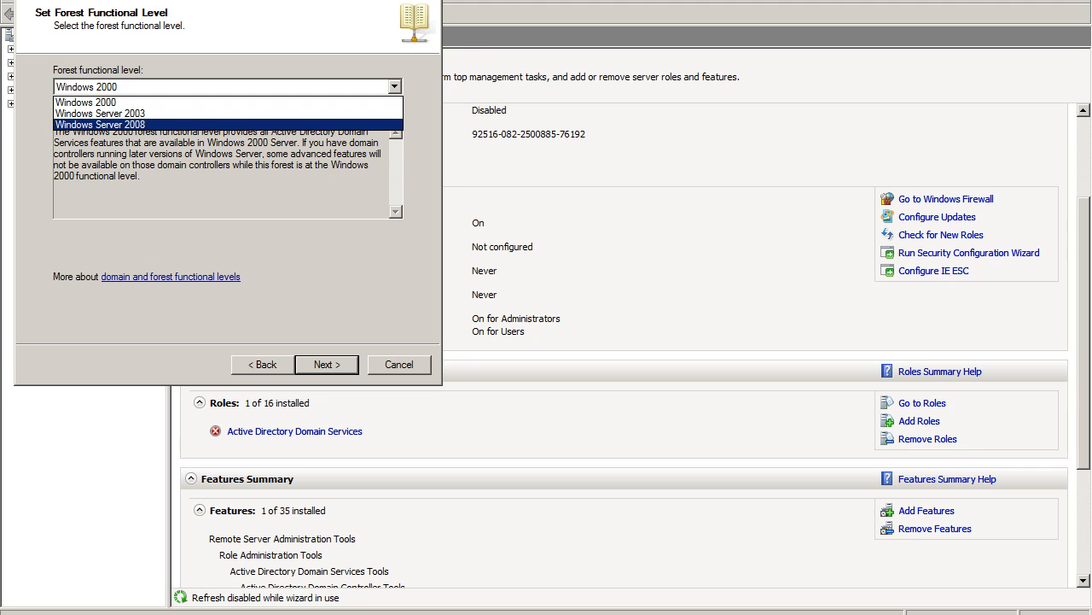
key("Return")
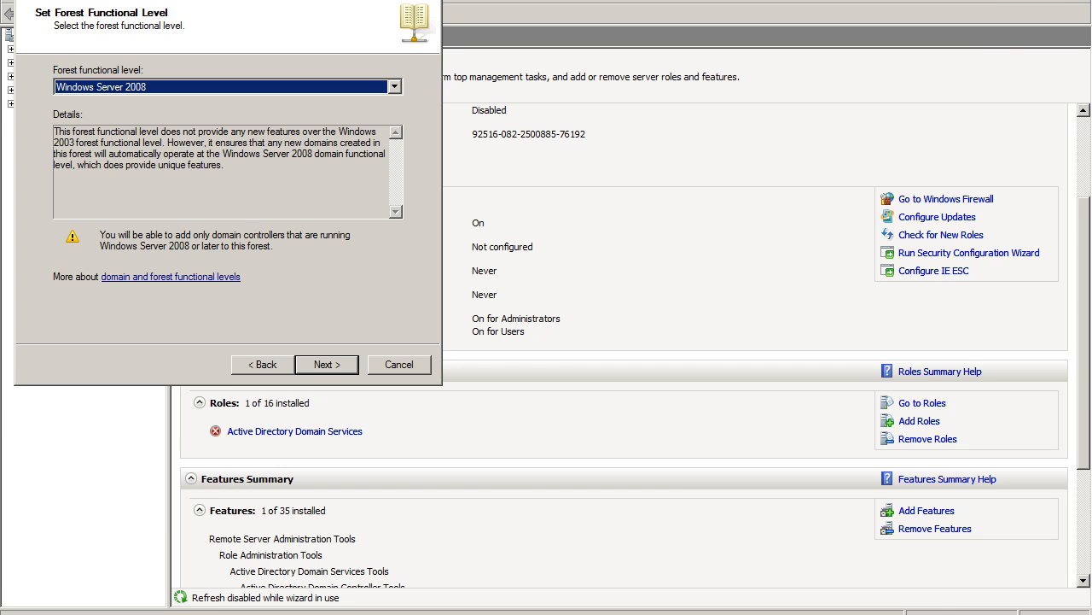
key("Return")
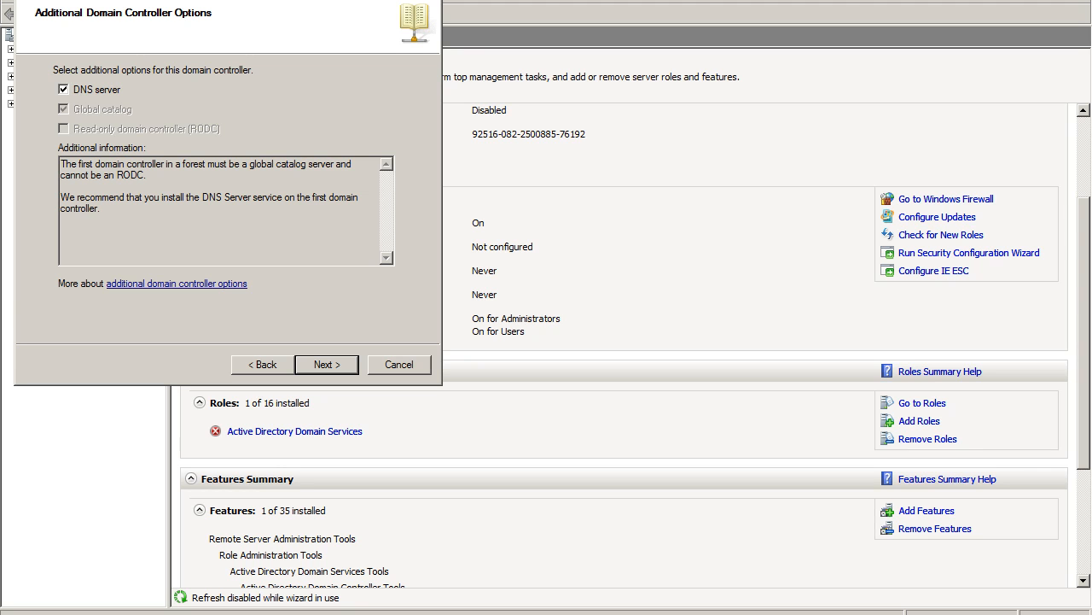
Keep the DNS server option, continue without a DNS delegation, and accept the default database, log files and SYSVOL folders.
key("Return")
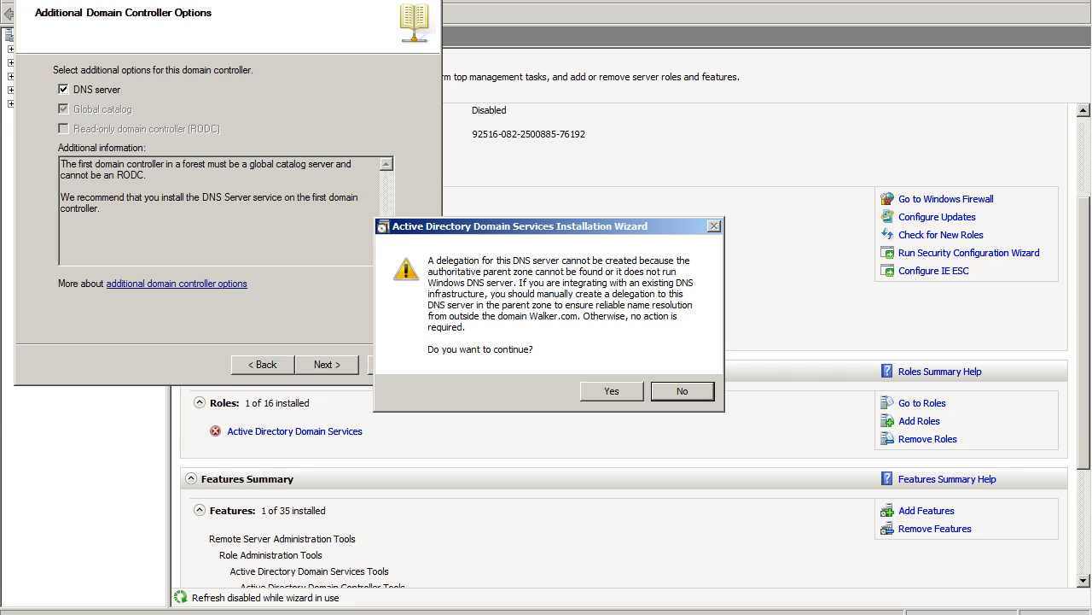
key("alt+y")
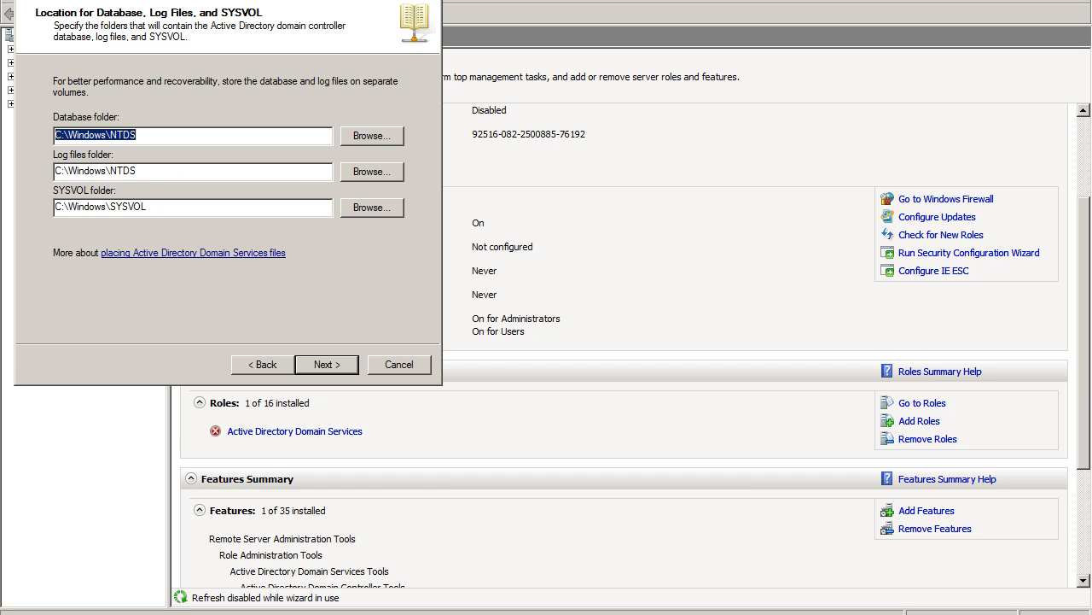
key("Return")
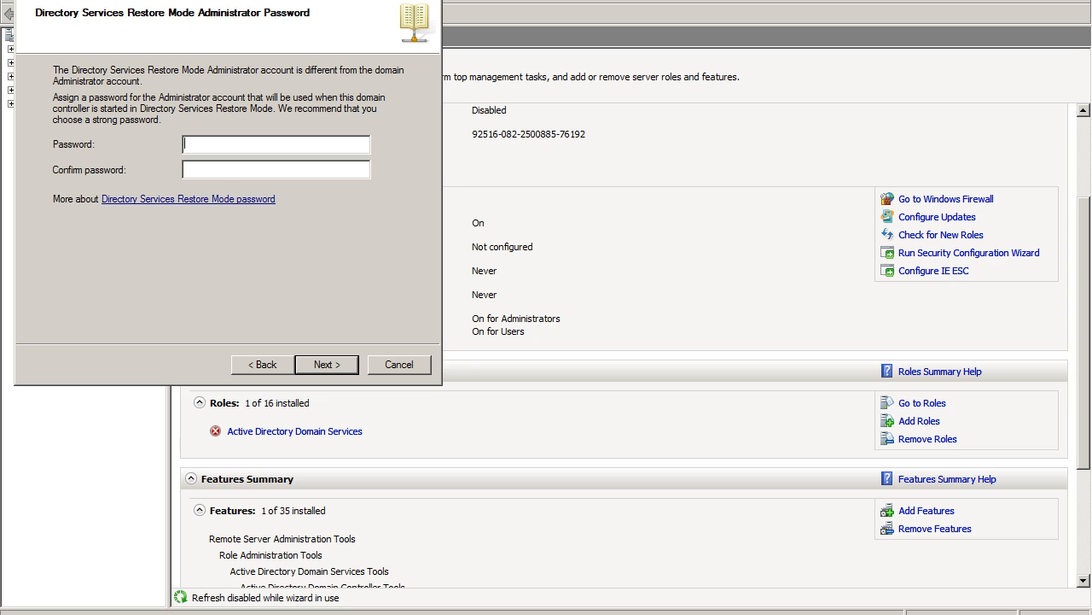
Enter and confirm the Directory Services Restore Mode administrator password, then proceed to the summary of selections.
type("P@ssw0rd12345678")
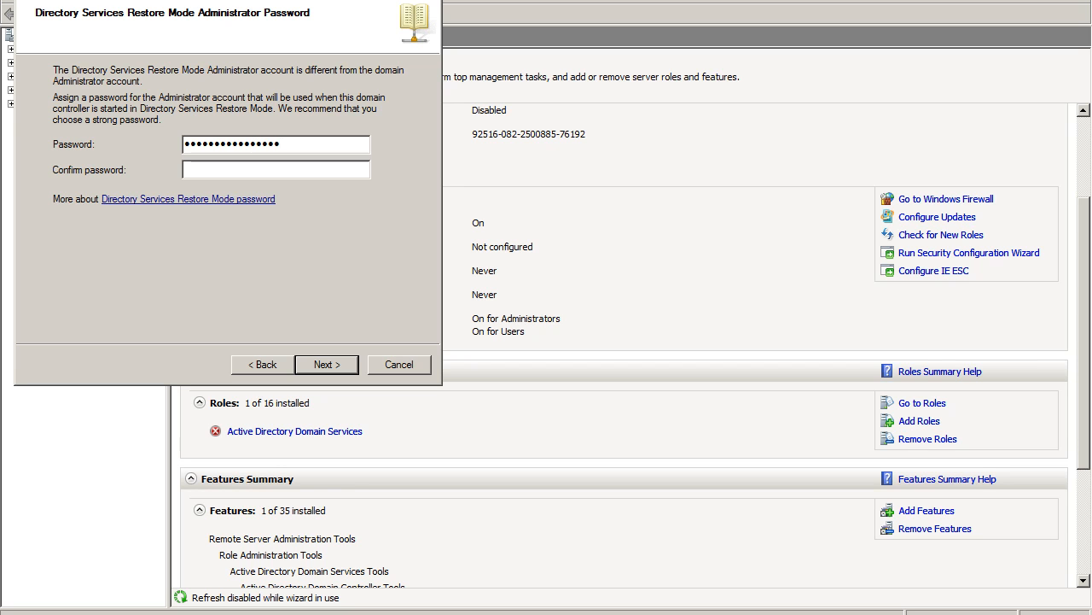
key("Tab")
type("Password12345678")
key("Return")
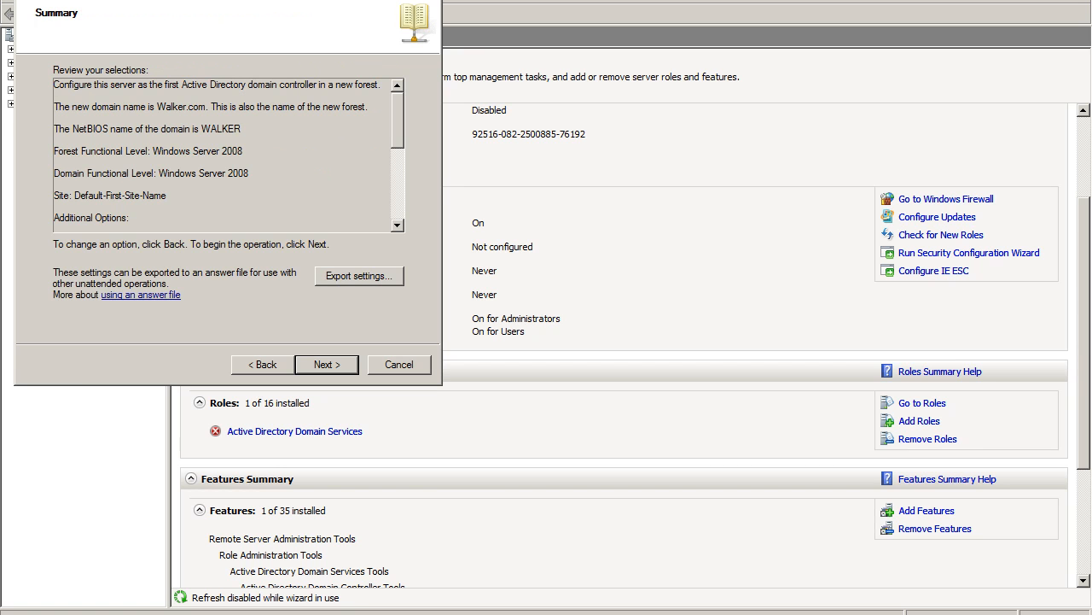